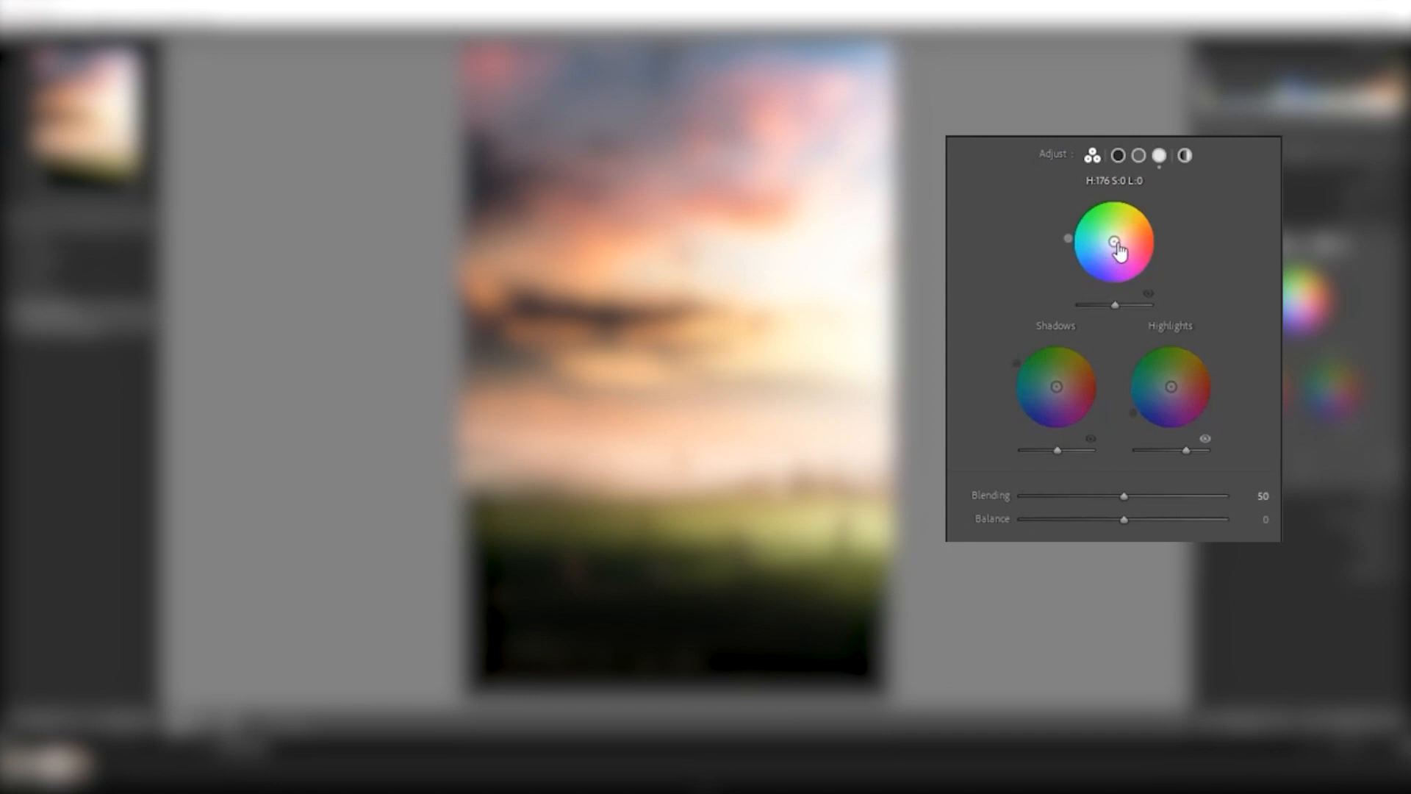
- Tint the photo's midtones toward magenta-pink with the midtones colour grading wheel
{"action": "left_click_drag", "start_coordinate": [1116, 243], "coordinate": [1104, 246]}
{"action": "left_click_drag", "start_coordinate": [1183, 269], "coordinate": [1185, 258]}
{"action": "mouse_move", "coordinate": [1292, 293]}
{"action": "left_mouse_down"}
{"action": "mouse_move", "coordinate": [1305, 302]}
{"action": "mouse_move", "coordinate": [1289, 307]}
{"action": "mouse_move", "coordinate": [1301, 291]}
{"action": "mouse_move", "coordinate": [1304, 307]}
{"action": "left_mouse_up"}
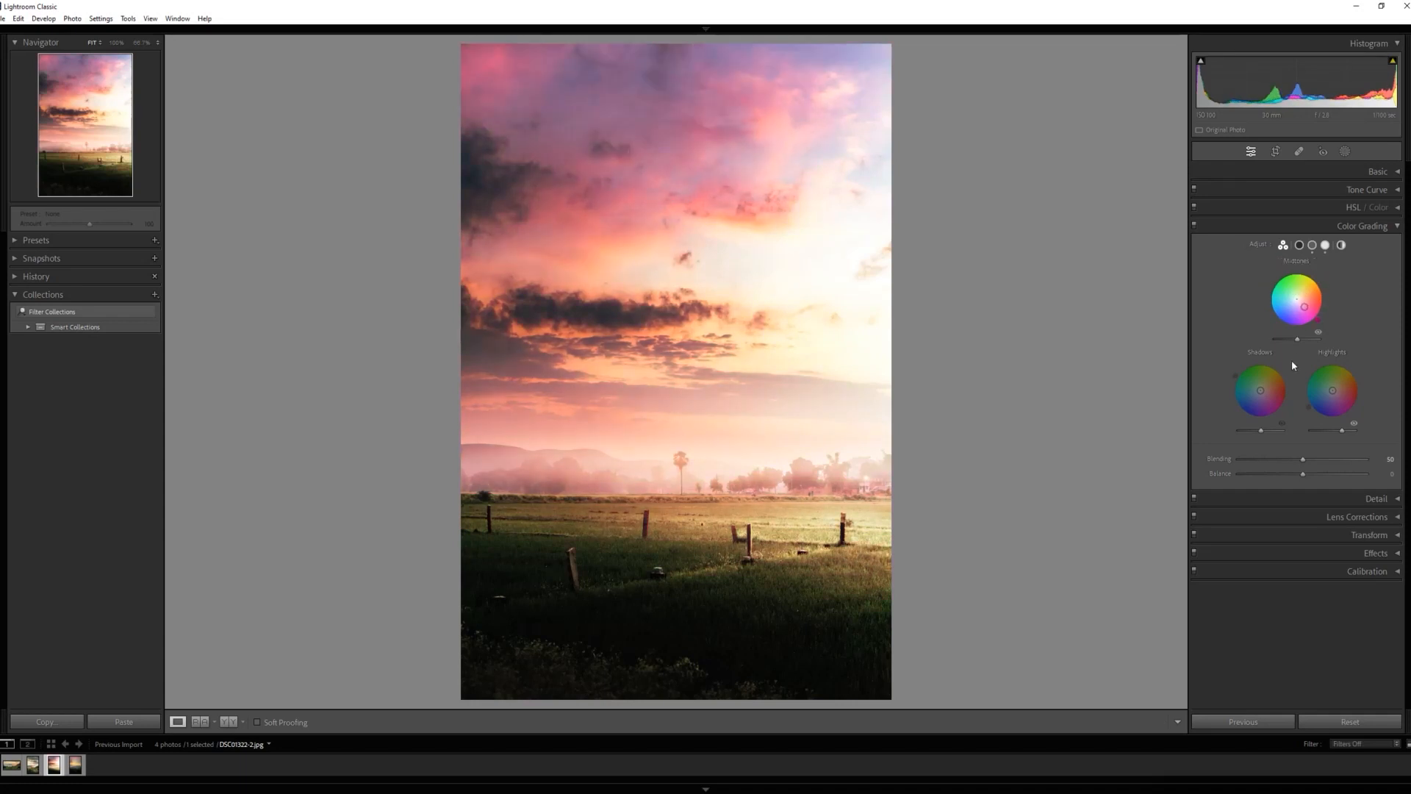
- Tint the shadows toward blue and the highlights toward yellow with their colour grading wheels
{"action": "left_click_drag", "start_coordinate": [1259, 391], "coordinate": [1260, 391]}
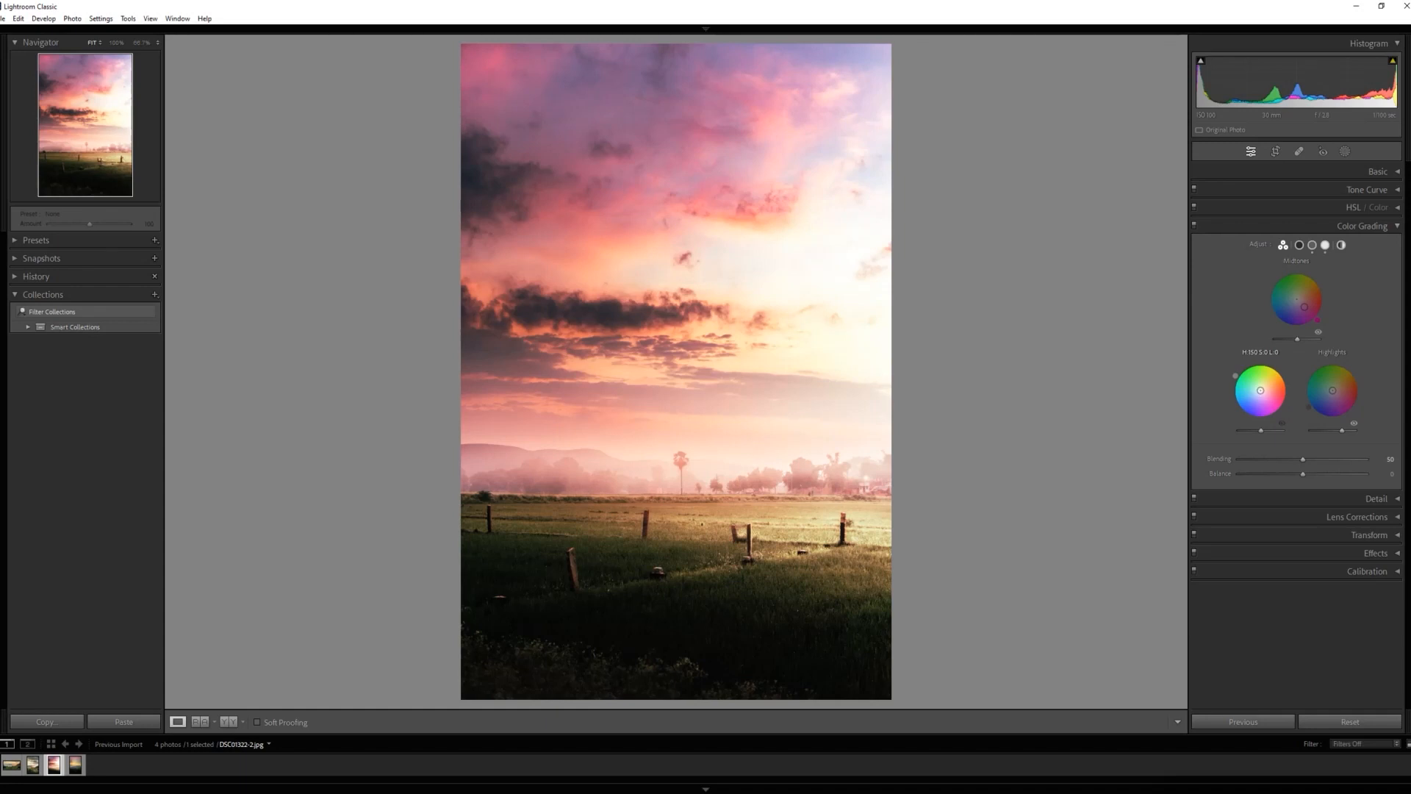
{"action": "left_click_drag", "start_coordinate": [1259, 391], "coordinate": [1247, 396]}
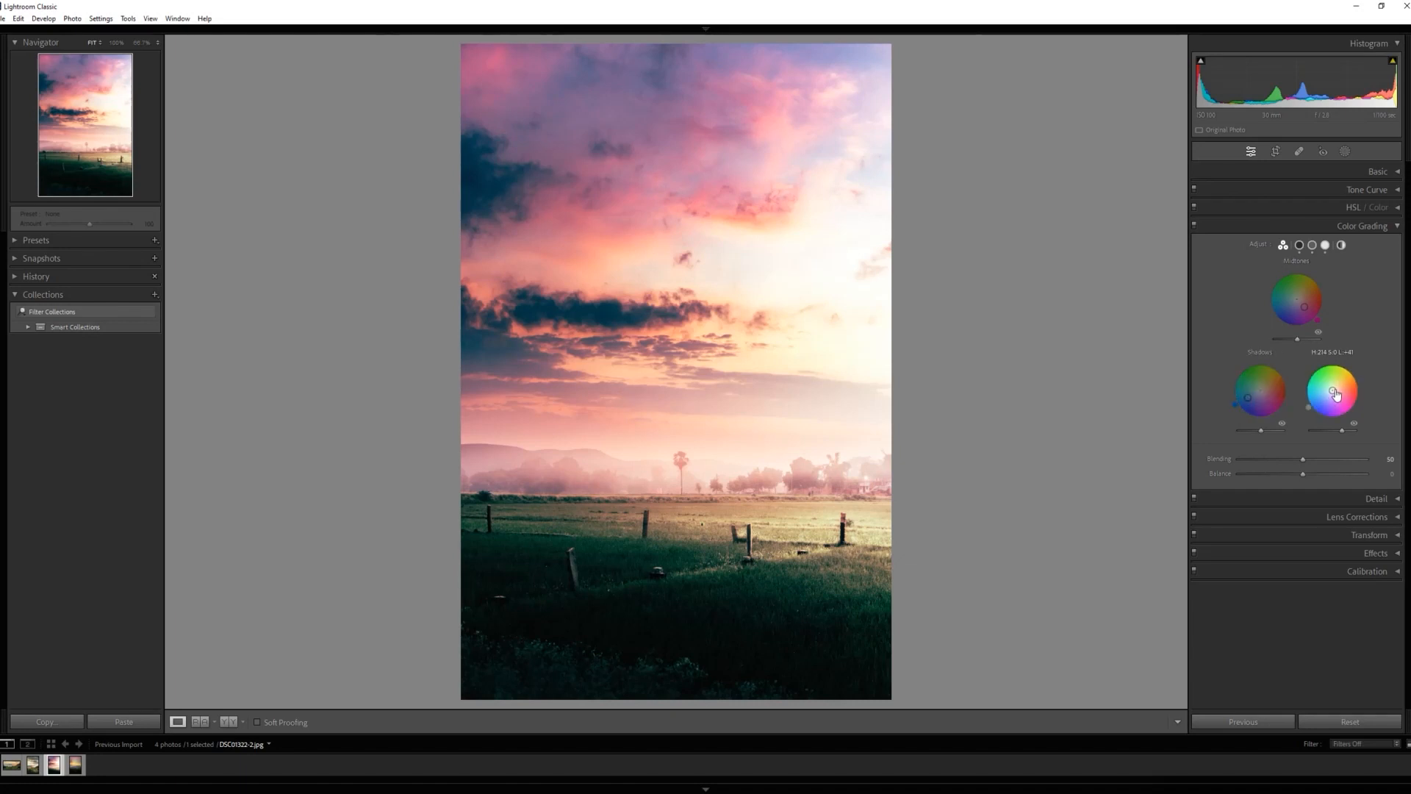
{"action": "left_click_drag", "start_coordinate": [1332, 391], "coordinate": [1341, 381]}
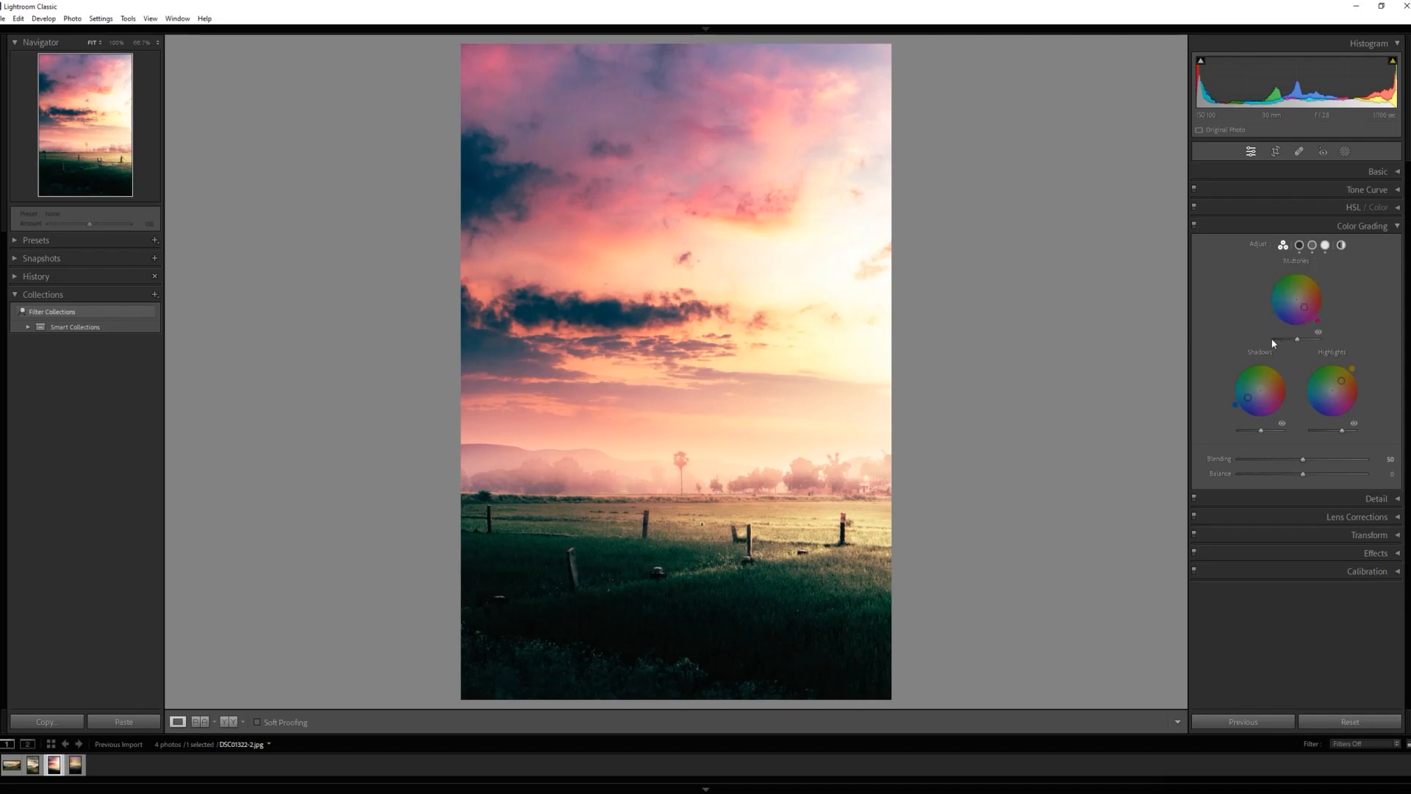
- Reset the highlights, shadows and midtones colour grading wheels to neutral
{"action": "mouse_move", "coordinate": [1344, 383]}
{"action": "left_mouse_down"}
{"action": "mouse_move", "coordinate": [1323, 370]}
{"action": "mouse_move", "coordinate": [1323, 387]}
{"action": "left_mouse_up"}
{"action": "double_click", "coordinate": [1323, 387]}
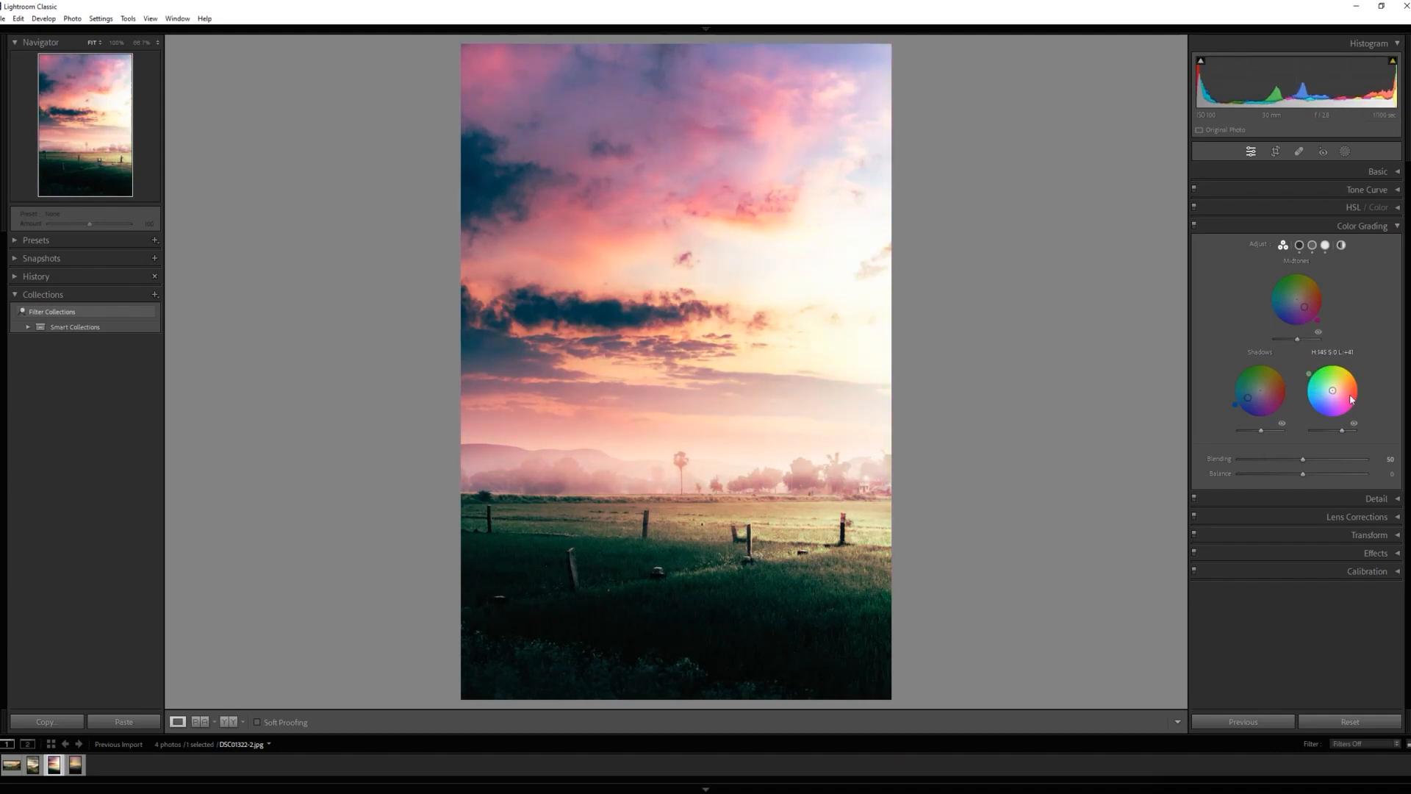
{"action": "double_click", "coordinate": [1248, 403]}
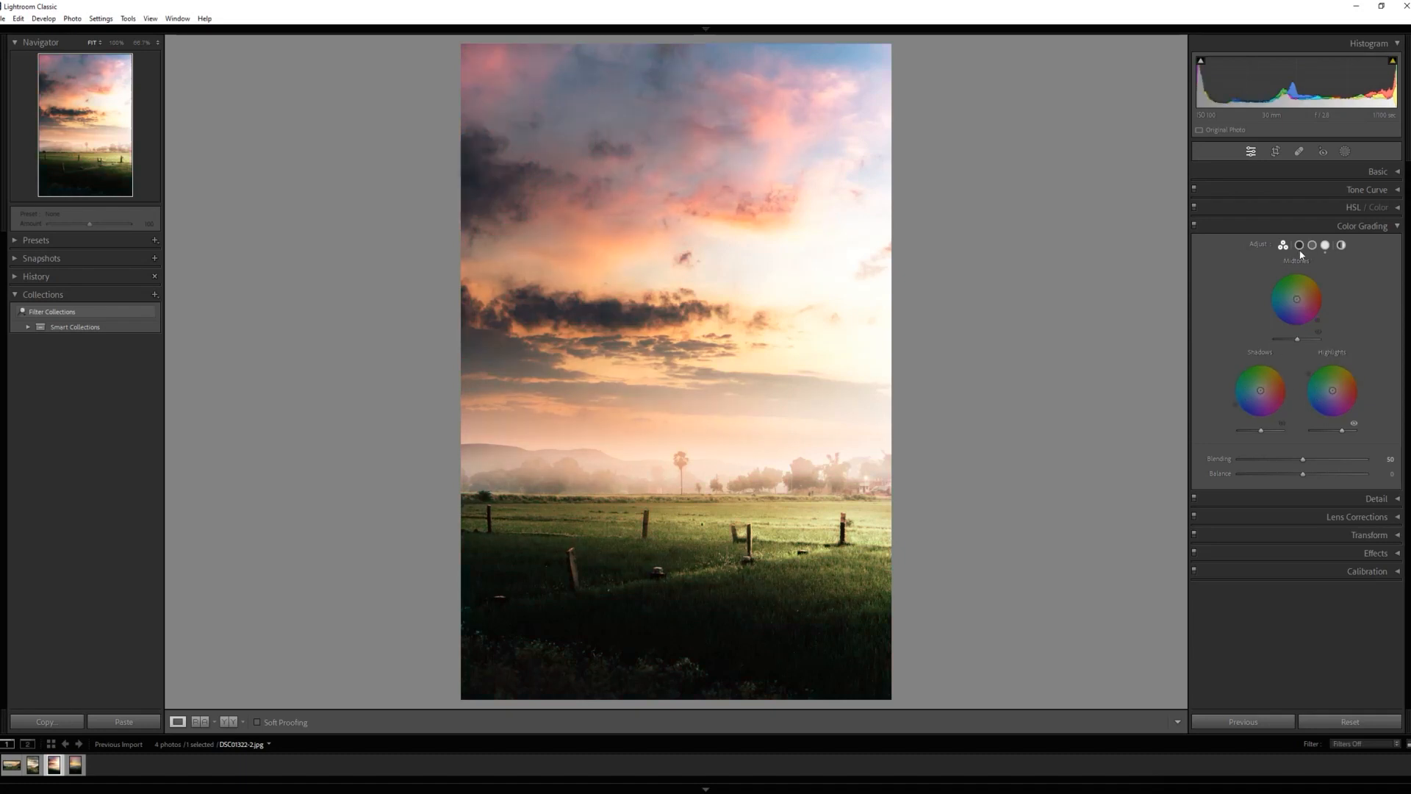
- Try a blue tint with hue 204 and saturation 33 on the enlarged shadows wheel, and clear it again
{"action": "left_click", "coordinate": [1299, 245]}
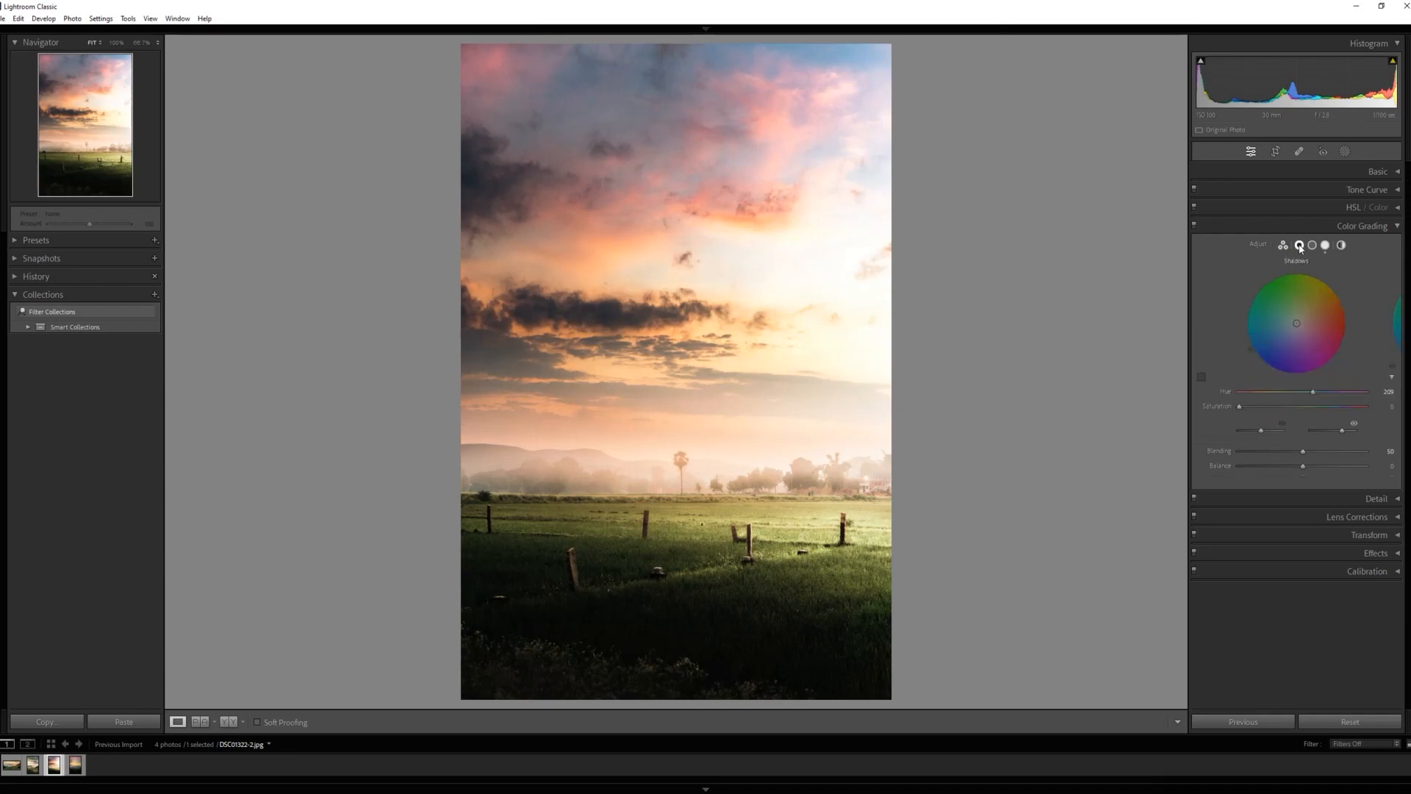
{"action": "left_click", "coordinate": [1312, 245]}
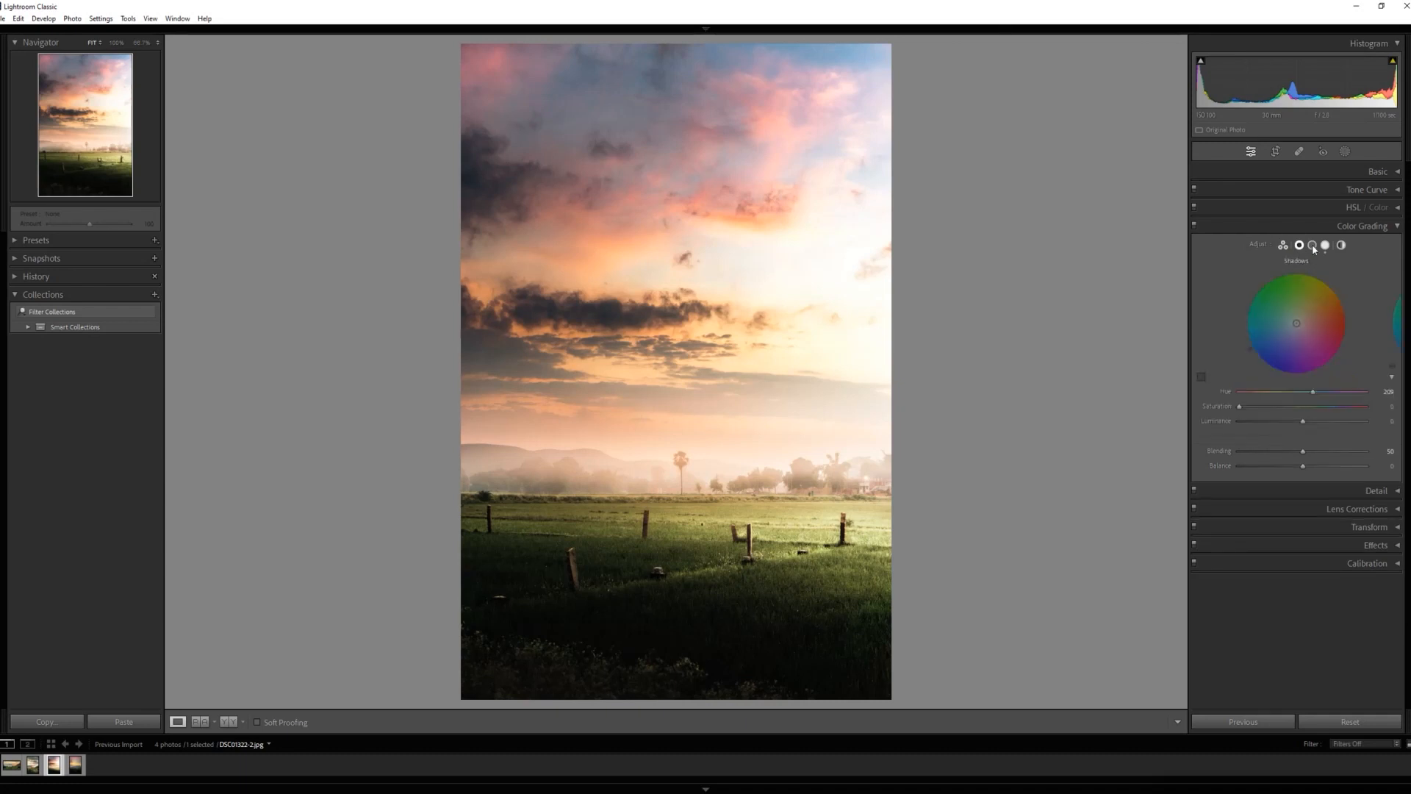
{"action": "left_click", "coordinate": [1326, 247]}
{"action": "left_click", "coordinate": [1299, 247]}
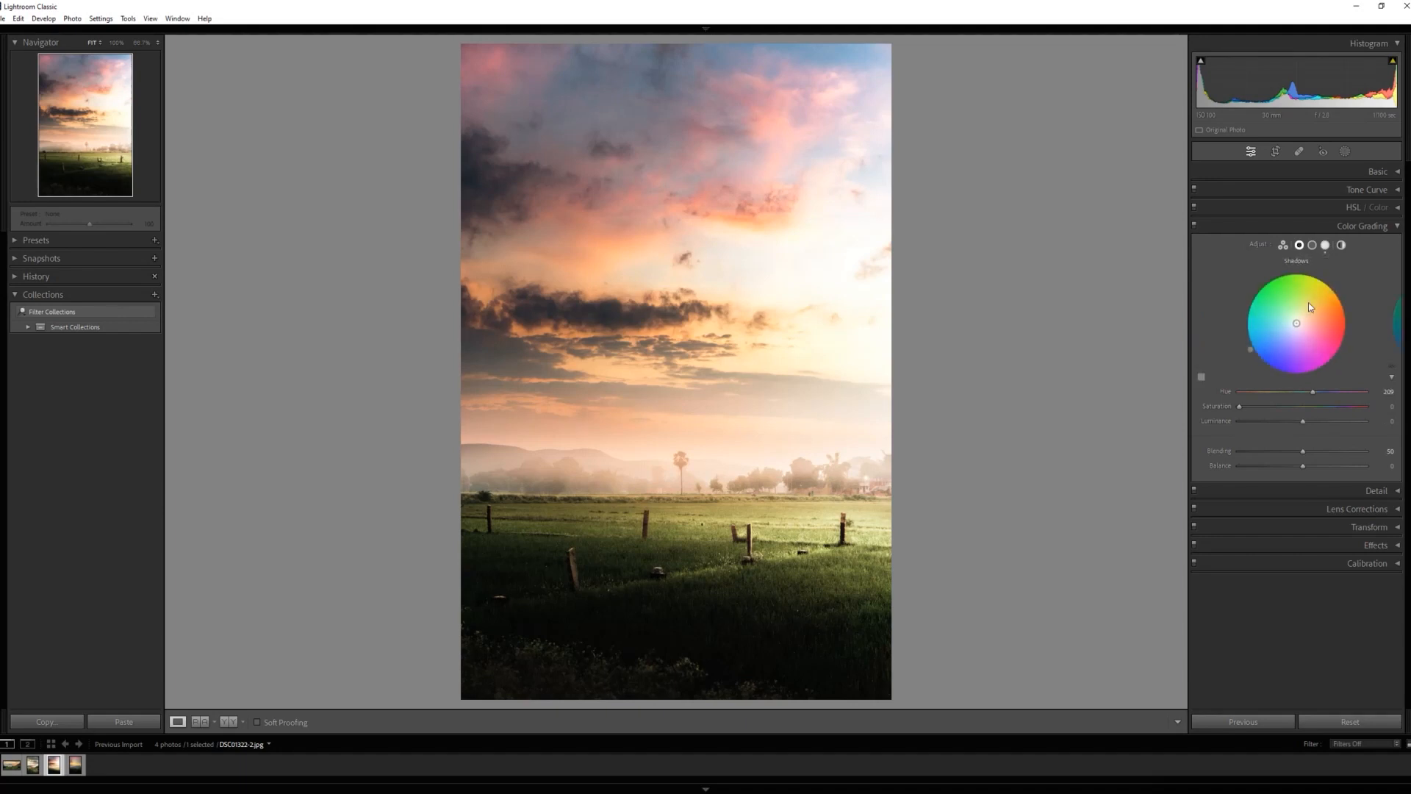
{"action": "mouse_move", "coordinate": [1296, 325]}
{"action": "left_mouse_down"}
{"action": "mouse_move", "coordinate": [1282, 316]}
{"action": "mouse_move", "coordinate": [1310, 313]}
{"action": "mouse_move", "coordinate": [1306, 337]}
{"action": "mouse_move", "coordinate": [1281, 330]}
{"action": "left_mouse_up"}
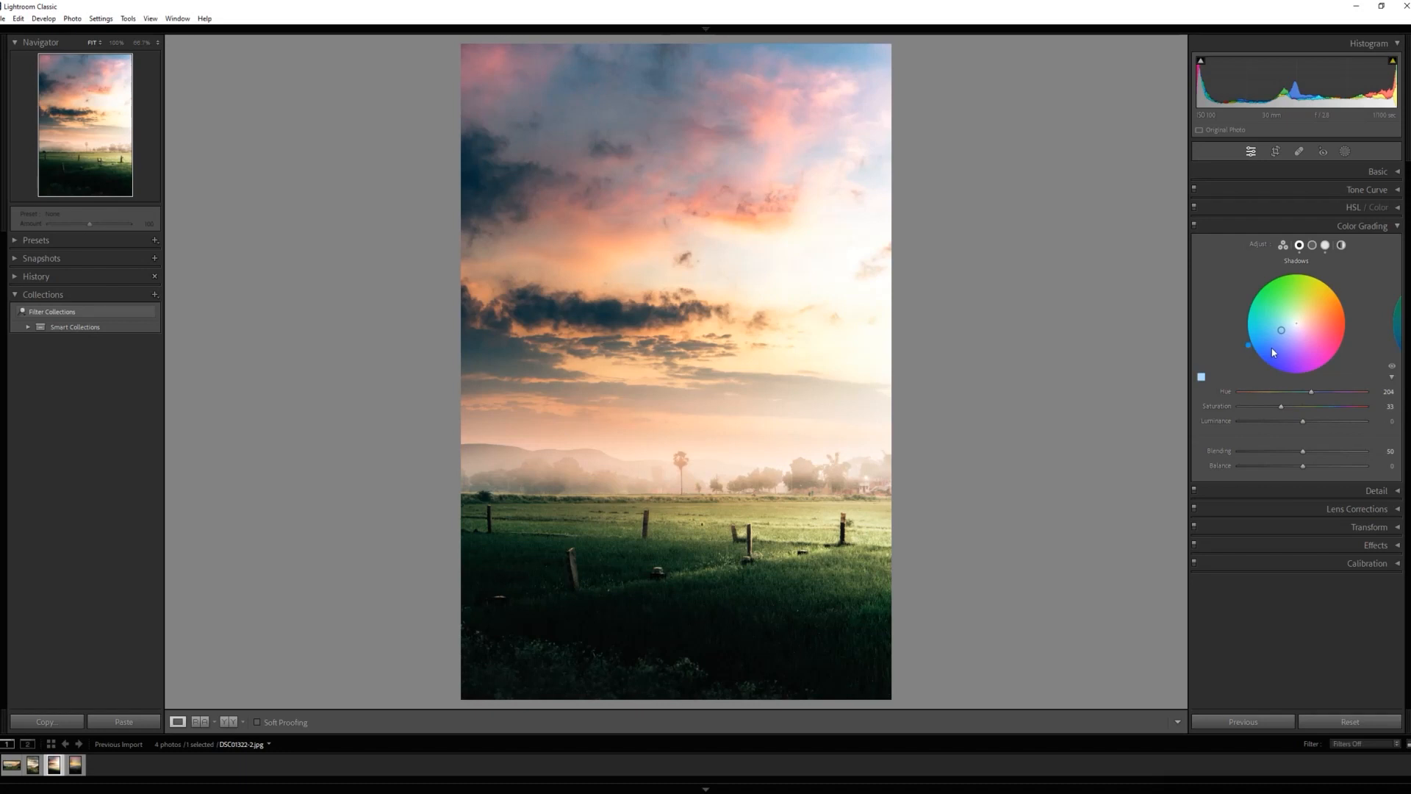
{"action": "left_click_drag", "start_coordinate": [1279, 332], "coordinate": [1311, 314]}
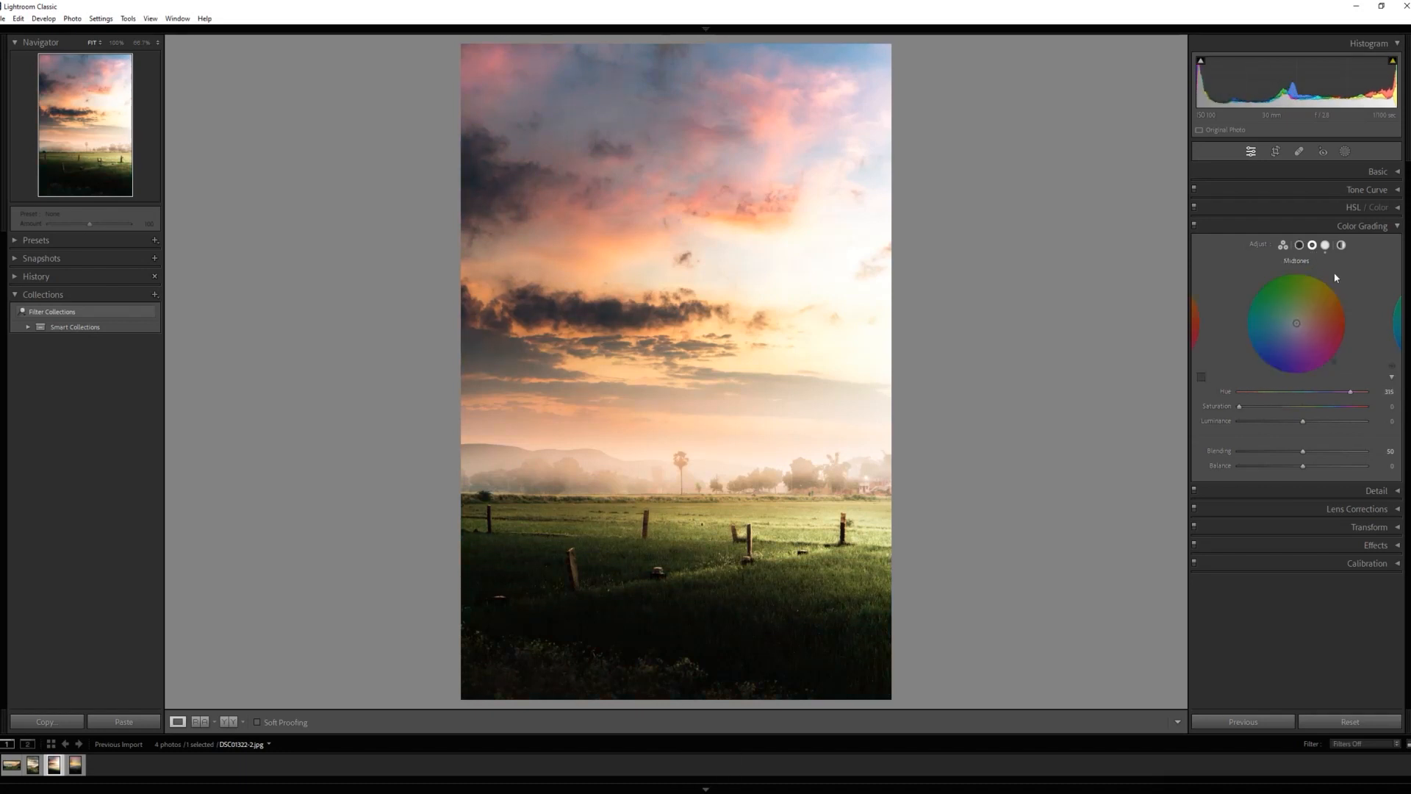
- Look through the enlarged midtones, highlights and global colour grading wheels
{"action": "left_click", "coordinate": [1311, 245]}
{"action": "left_click", "coordinate": [1327, 247]}
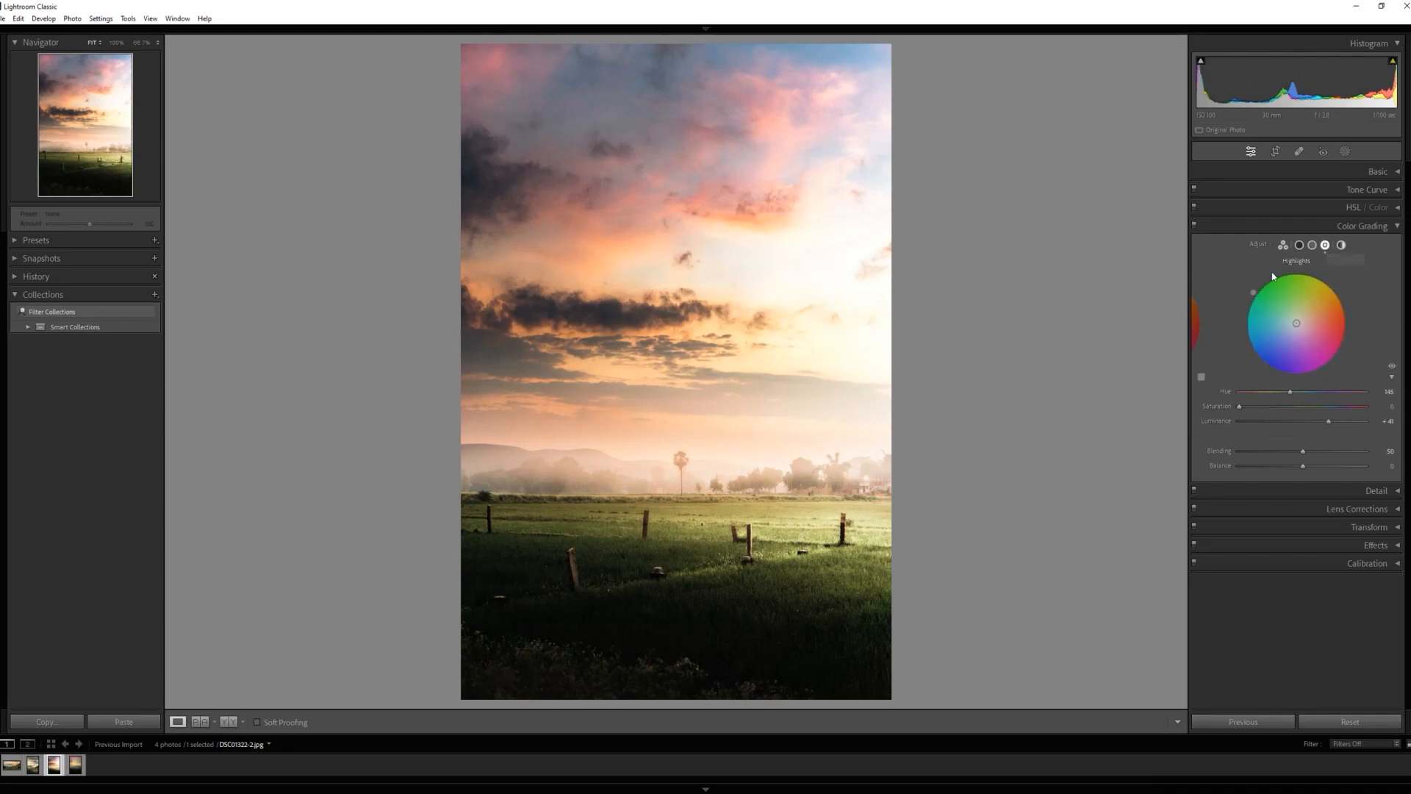
{"action": "left_click", "coordinate": [1341, 246]}
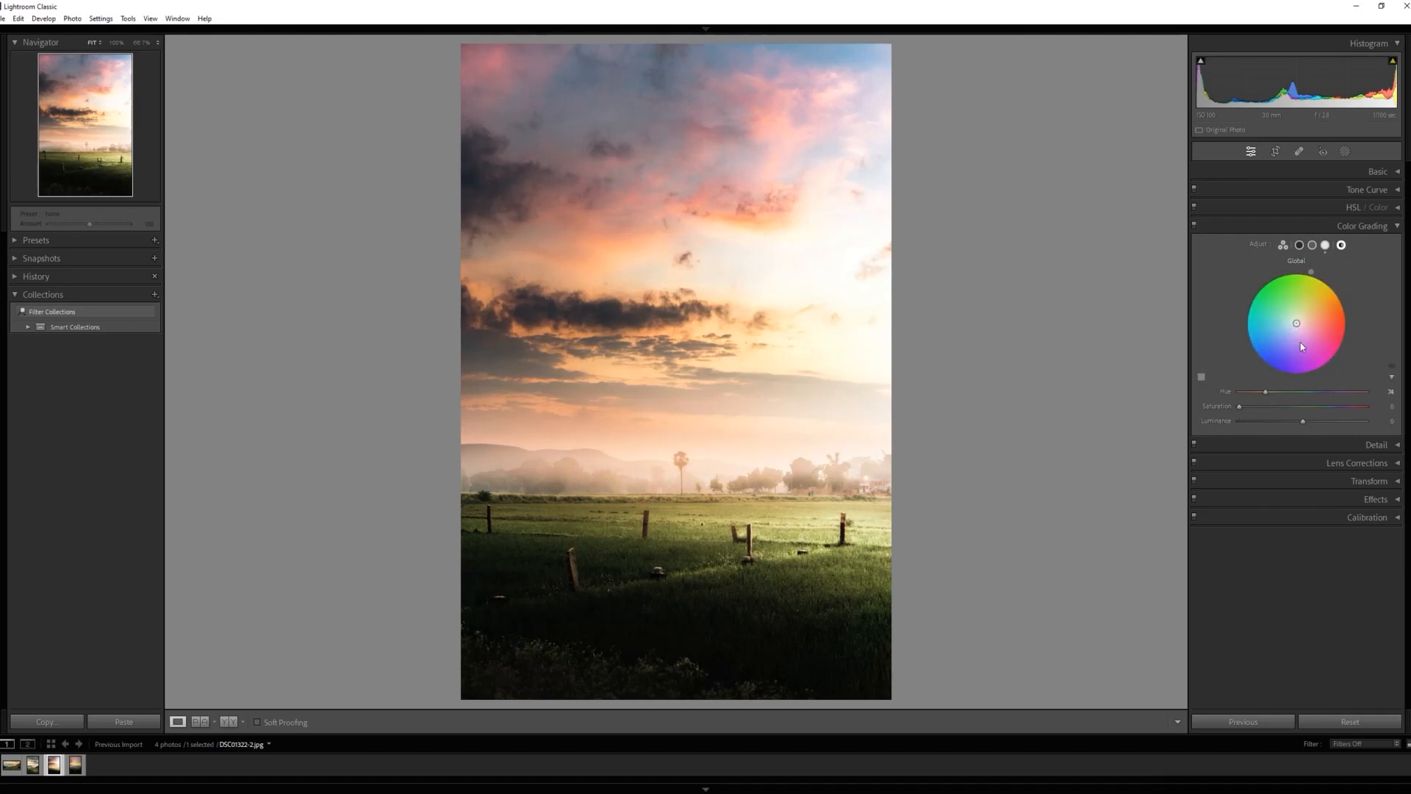
- Tint the highlights yellow with hue 57 and saturation 50 on the enlarged highlights wheel
{"action": "left_click", "coordinate": [1325, 245]}
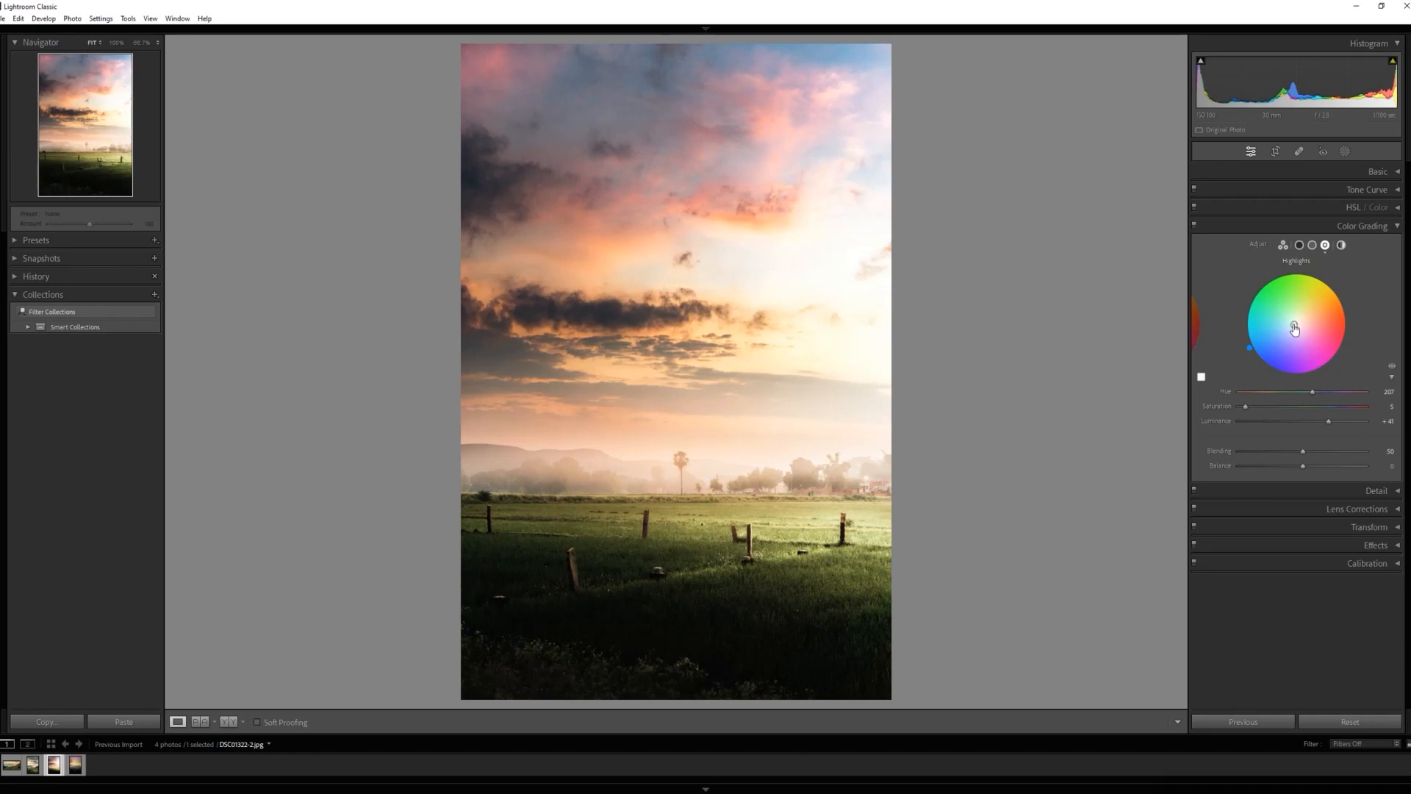
{"action": "mouse_move", "coordinate": [1295, 329]}
{"action": "left_mouse_down"}
{"action": "mouse_move", "coordinate": [1266, 350]}
{"action": "mouse_move", "coordinate": [1295, 327]}
{"action": "left_mouse_up"}
{"action": "left_click_drag", "start_coordinate": [1296, 327], "coordinate": [1310, 302]}
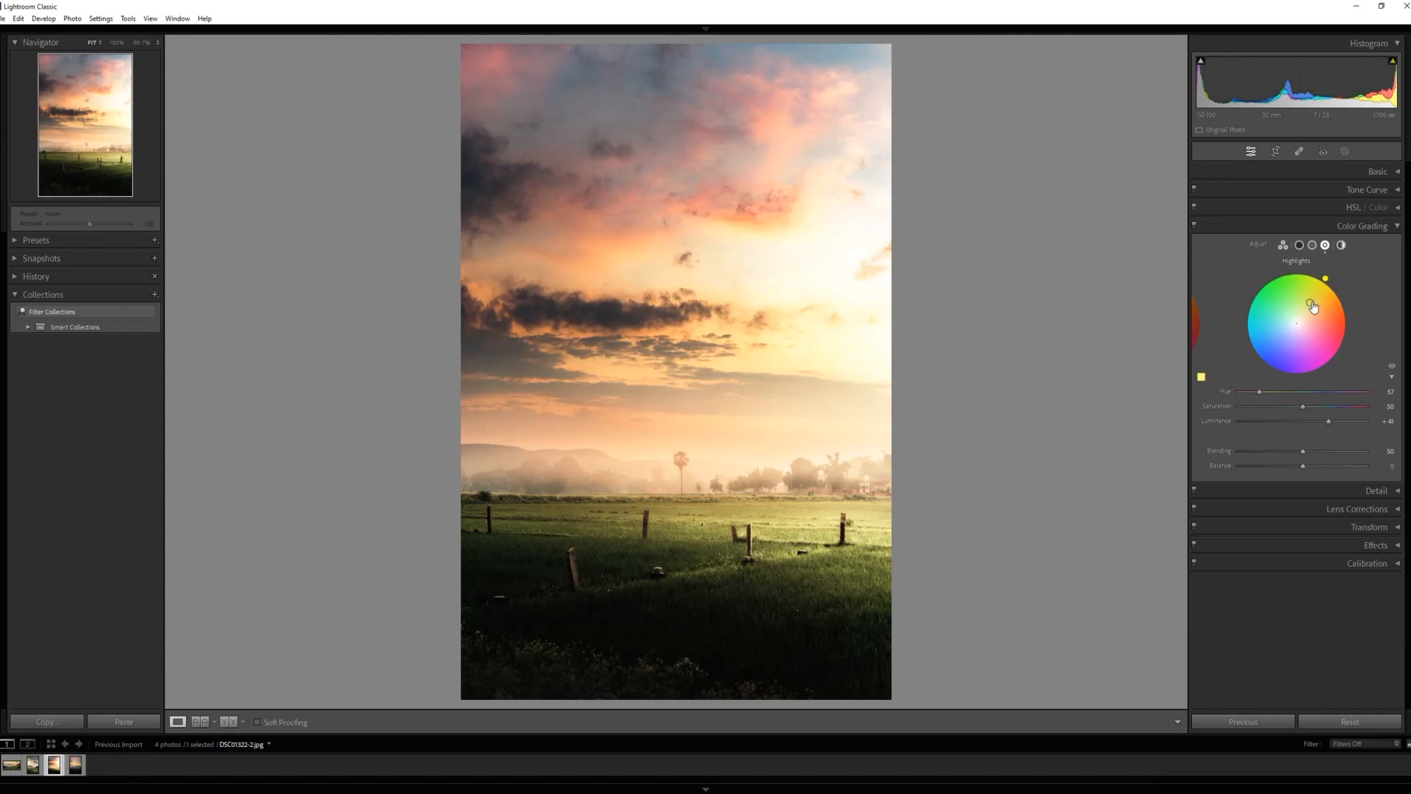
- Try fine adjustments to the yellow highlights tint's hue and saturation, and reset the highlights wheel to neutral
{"action": "left_click_drag", "start_coordinate": [1314, 307], "coordinate": [1315, 308]}
{"action": "mouse_move", "coordinate": [1315, 308]}
{"action": "left_mouse_down"}
{"action": "mouse_move", "coordinate": [1286, 288]}
{"action": "mouse_move", "coordinate": [1315, 300]}
{"action": "left_mouse_up"}
{"action": "mouse_move", "coordinate": [1317, 308]}
{"action": "left_mouse_down"}
{"action": "mouse_move", "coordinate": [1298, 320]}
{"action": "mouse_move", "coordinate": [1316, 300]}
{"action": "left_mouse_up"}
{"action": "mouse_move", "coordinate": [1316, 304]}
{"action": "left_mouse_down"}
{"action": "mouse_move", "coordinate": [1303, 314]}
{"action": "mouse_move", "coordinate": [1312, 305]}
{"action": "left_mouse_up"}
{"action": "key", "text": "ctrl"}
{"action": "mouse_move", "coordinate": [1312, 307]}
{"action": "left_mouse_down"}
{"action": "mouse_move", "coordinate": [1284, 300]}
{"action": "mouse_move", "coordinate": [1283, 345]}
{"action": "mouse_move", "coordinate": [1314, 340]}
{"action": "mouse_move", "coordinate": [1319, 320]}
{"action": "mouse_move", "coordinate": [1287, 299]}
{"action": "mouse_move", "coordinate": [1284, 344]}
{"action": "mouse_move", "coordinate": [1320, 331]}
{"action": "mouse_move", "coordinate": [1310, 307]}
{"action": "left_mouse_up"}
{"action": "double_click", "coordinate": [1310, 307]}
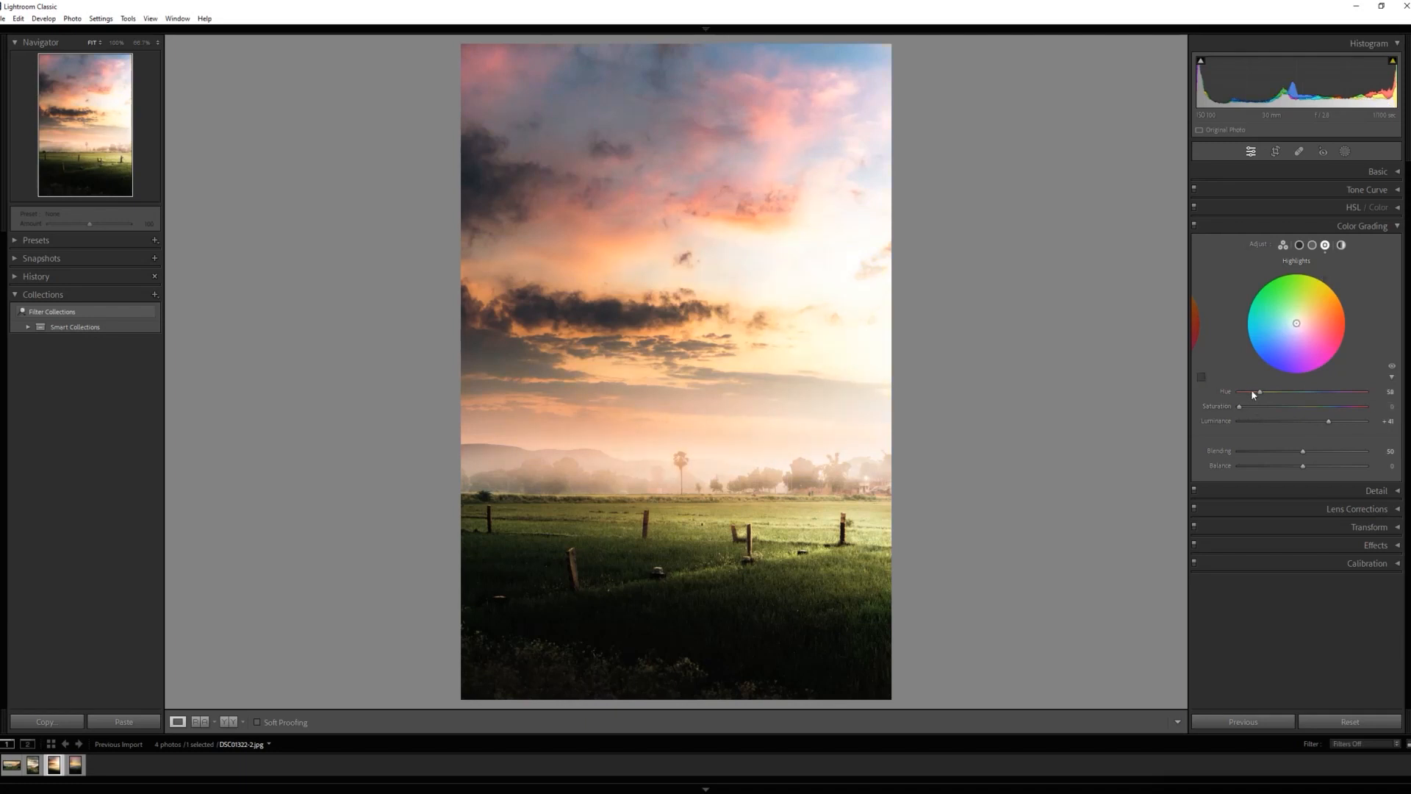
- Give the highlights a blue-violet tint with hue about 252 and saturation 29, and fine-tune their luminance
{"action": "left_click_drag", "start_coordinate": [1295, 344], "coordinate": [1314, 318]}
{"action": "left_click_drag", "start_coordinate": [1259, 391], "coordinate": [1302, 413]}
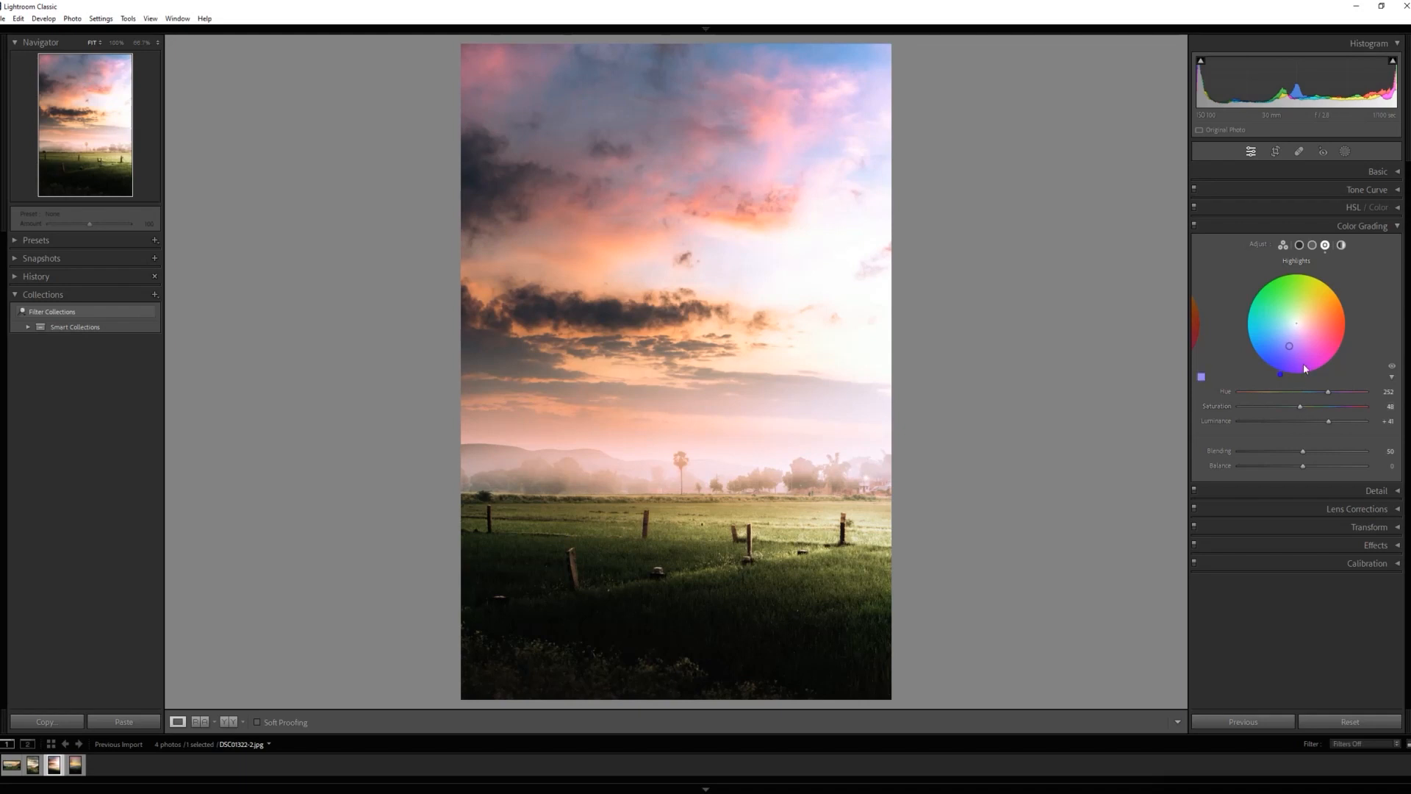
{"action": "left_click_drag", "start_coordinate": [1302, 409], "coordinate": [1314, 410]}
{"action": "left_click_drag", "start_coordinate": [1315, 407], "coordinate": [1276, 407]}
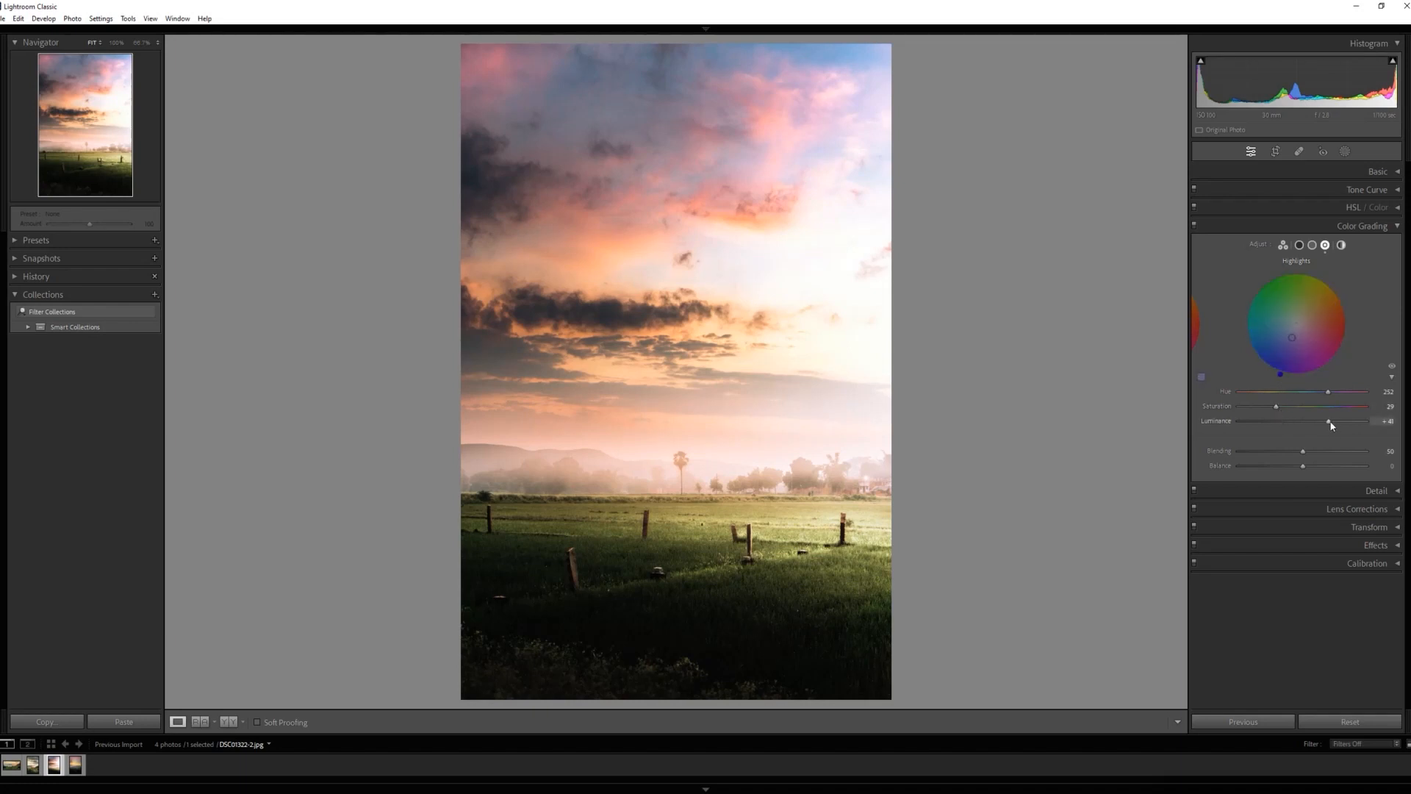
{"action": "mouse_move", "coordinate": [1329, 422]}
{"action": "left_mouse_down"}
{"action": "mouse_move", "coordinate": [1274, 424]}
{"action": "mouse_move", "coordinate": [1353, 423]}
{"action": "mouse_move", "coordinate": [1269, 420]}
{"action": "mouse_move", "coordinate": [1331, 426]}
{"action": "left_mouse_up"}
- Apply a warm orange tint to the whole photo with the global wheel, using hue 24 and saturation 32
{"action": "left_click", "coordinate": [1340, 245]}
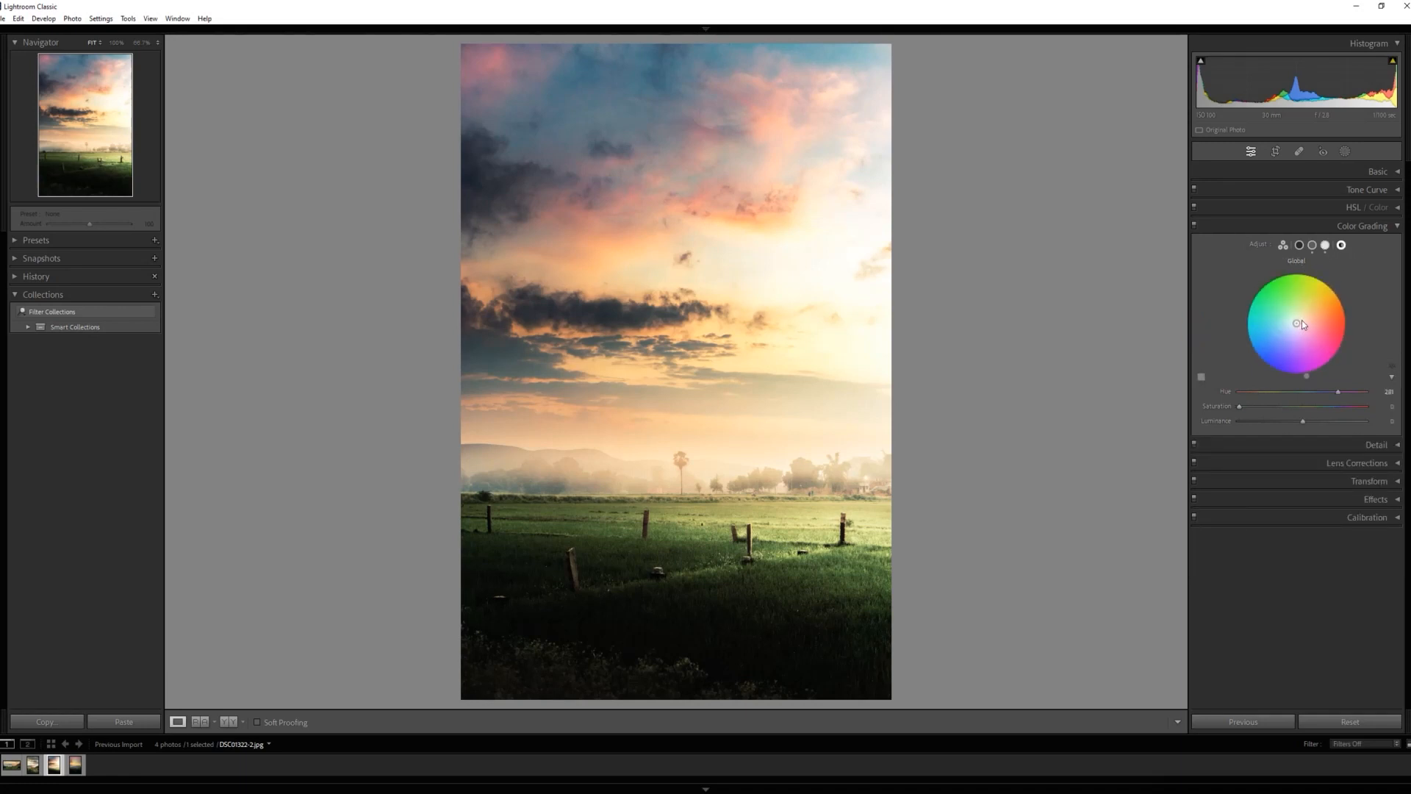
{"action": "mouse_move", "coordinate": [1299, 323]}
{"action": "left_mouse_down"}
{"action": "mouse_move", "coordinate": [1283, 316]}
{"action": "mouse_move", "coordinate": [1311, 317]}
{"action": "left_mouse_up"}
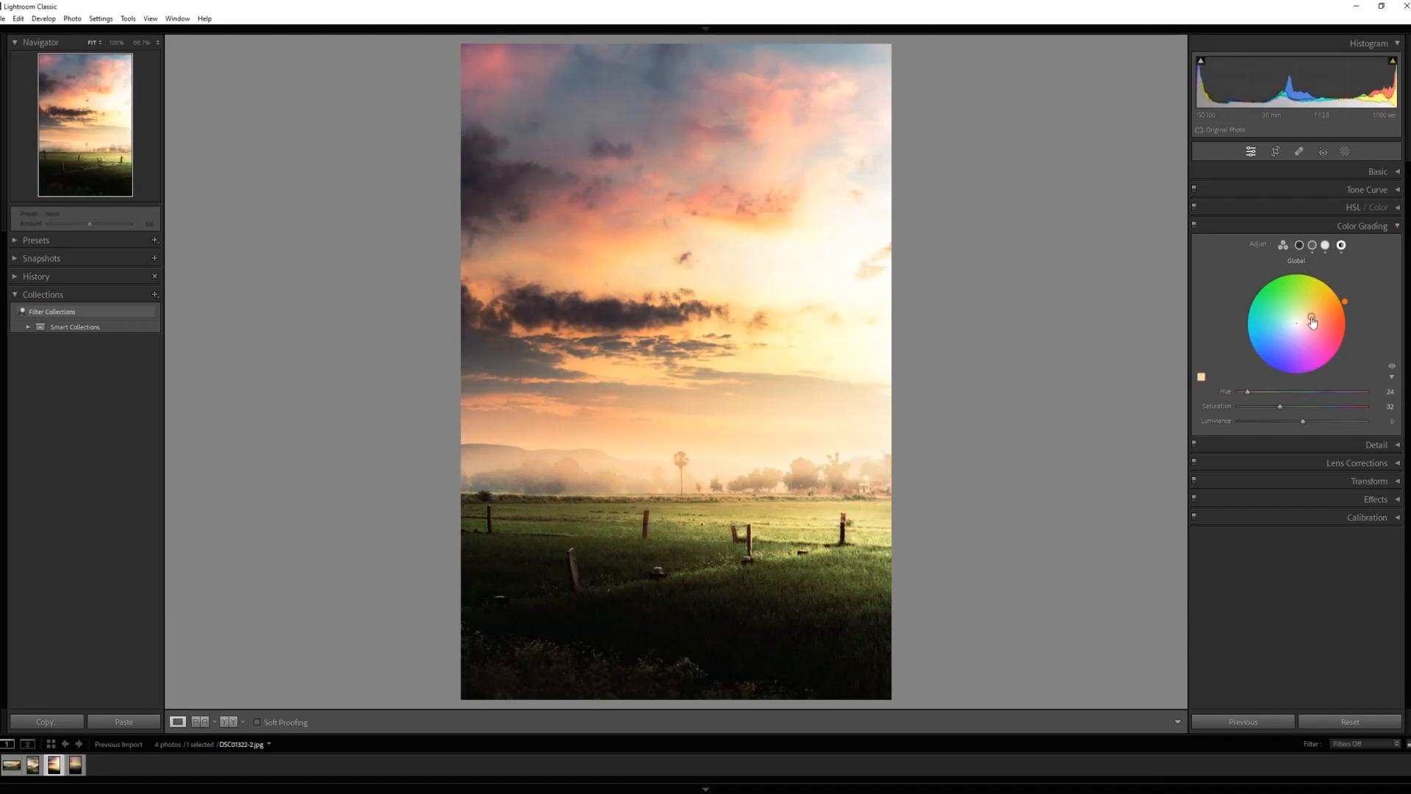